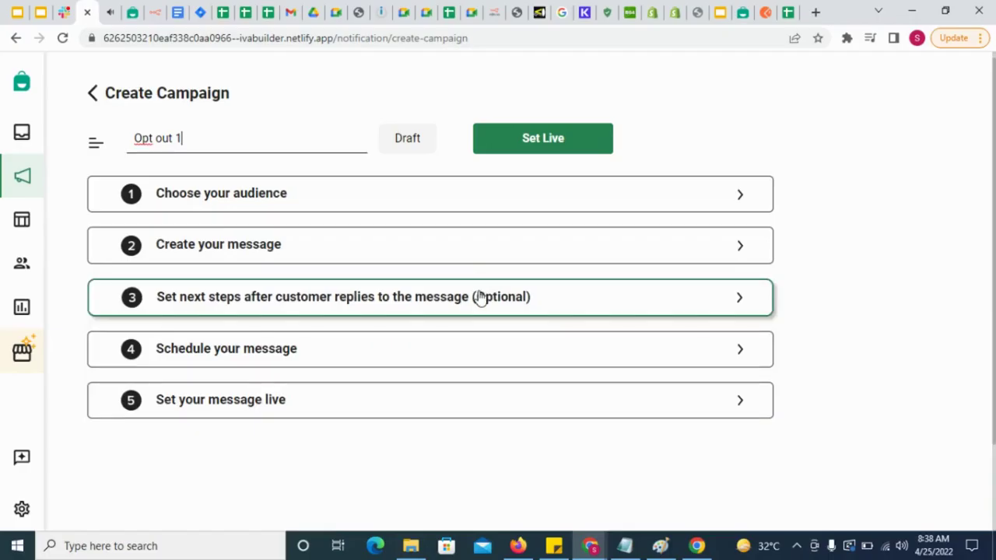
Step: Set up the campaign's opt-out customer flow to trigger on the typed-out reply STOP, keeping the acknowledgement message enabled
click(480, 295)
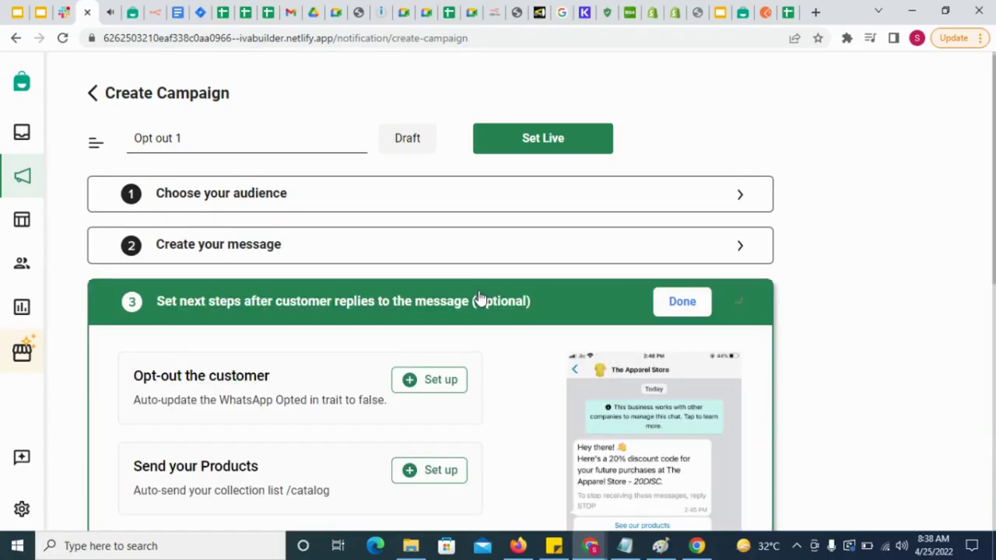
scroll(480, 295, down, 2)
click(420, 272)
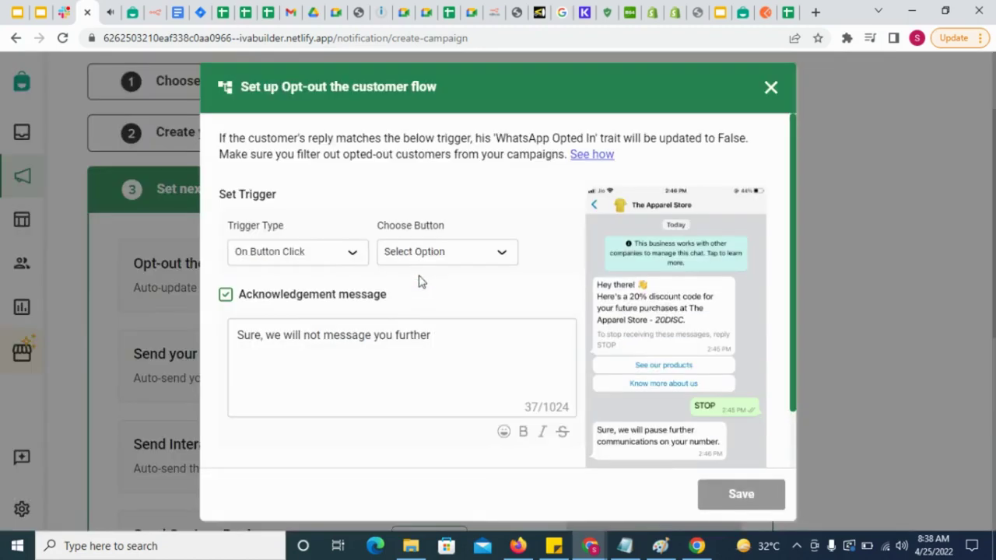
click(295, 255)
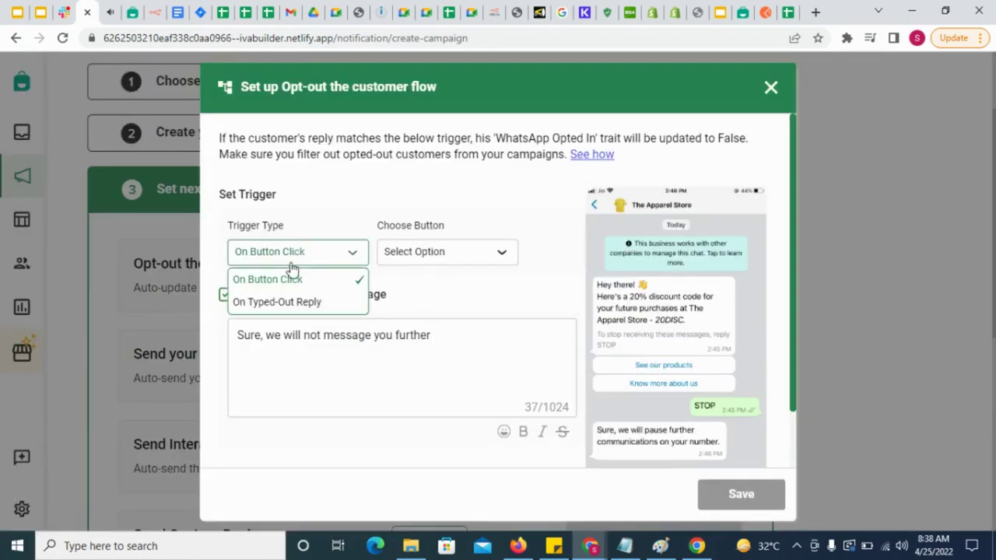
click(303, 308)
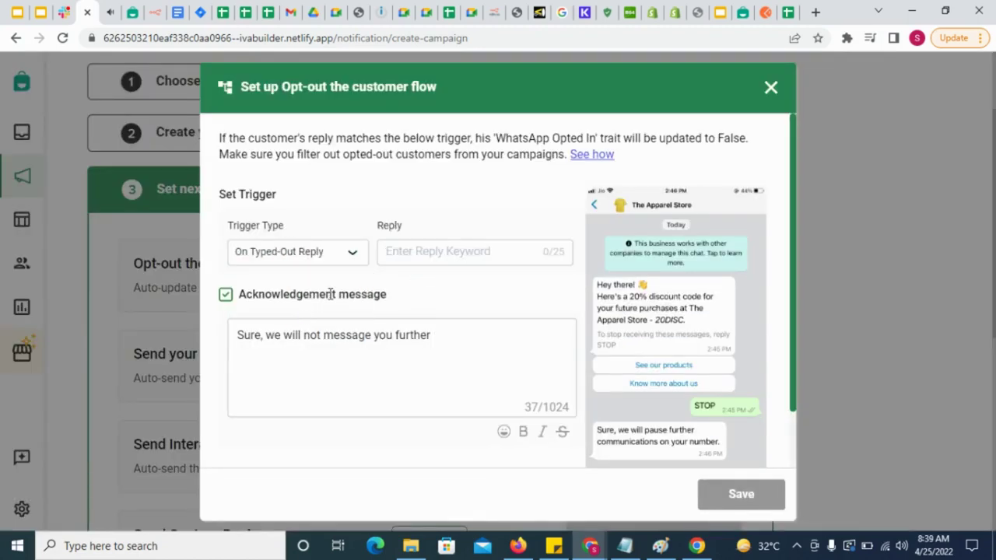
click(433, 257)
text(STOP)
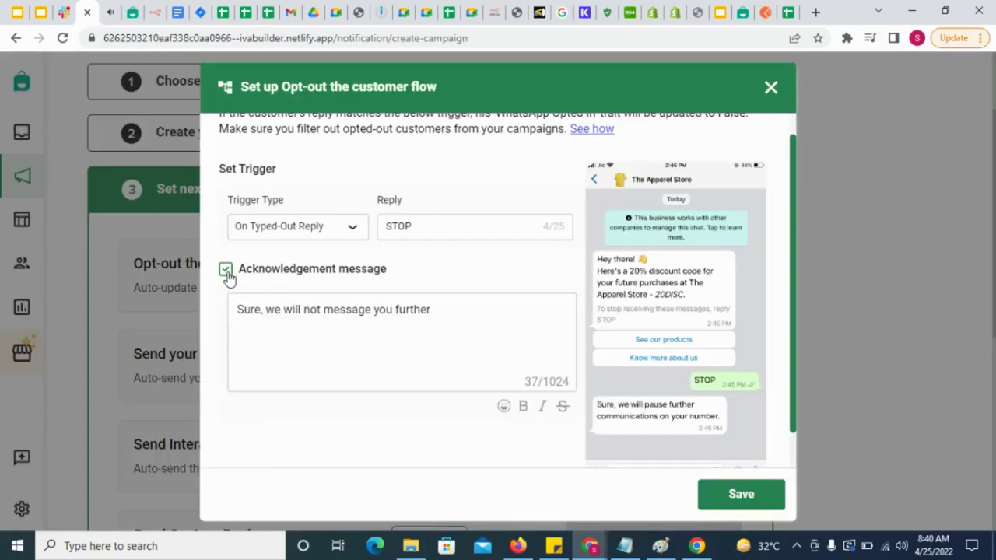
click(226, 274)
click(227, 274)
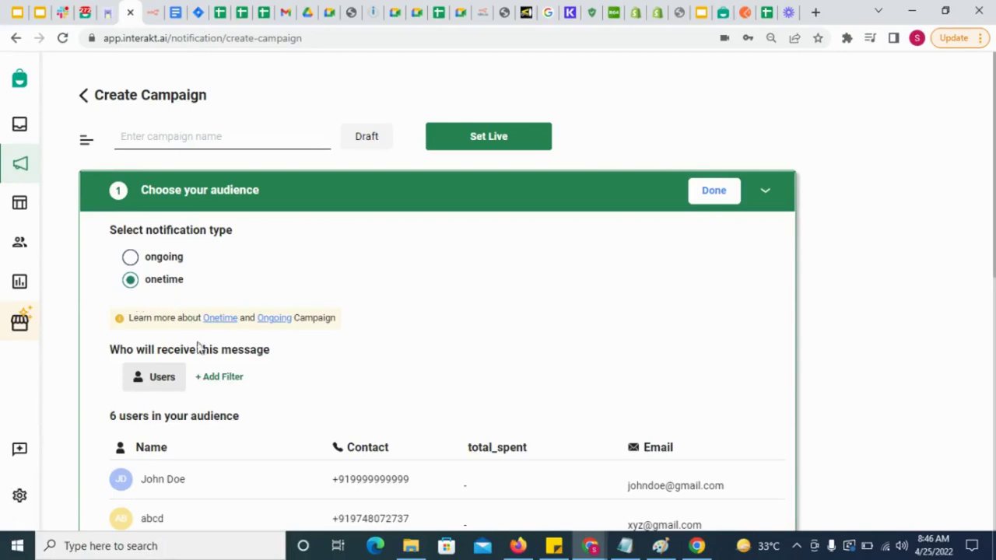
Step: Filter the campaign audience to users whose WhatsApp Opted trait is true
click(220, 378)
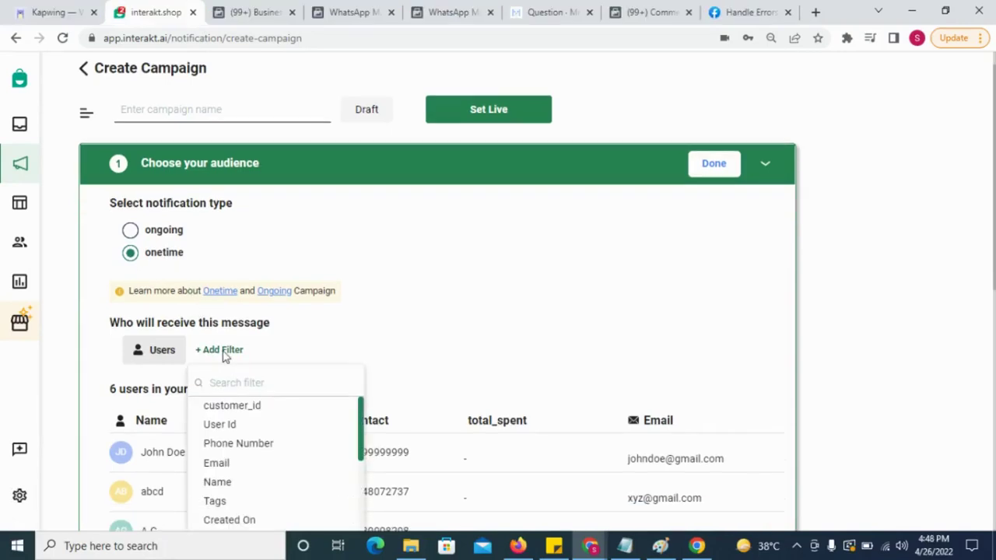
text(what)
click(248, 405)
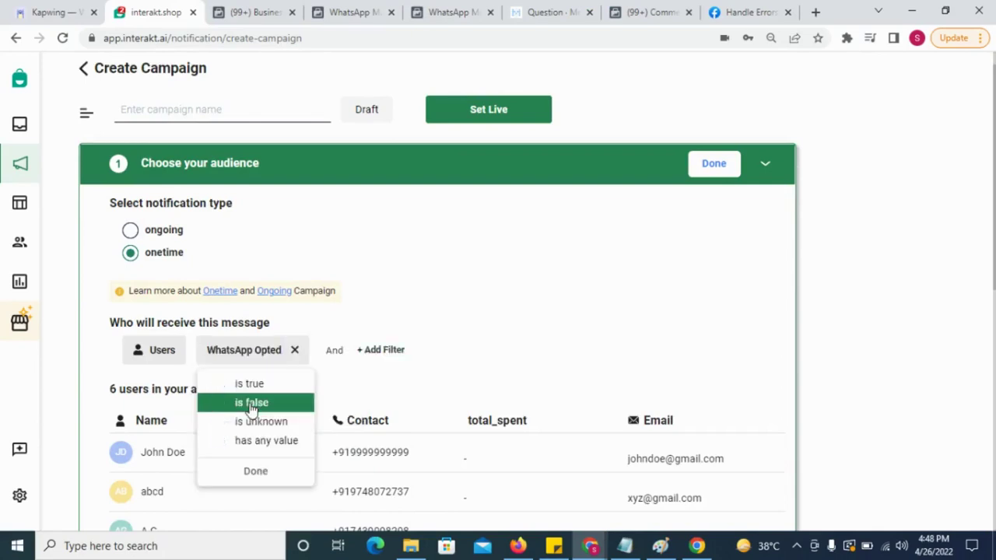
click(257, 386)
click(253, 471)
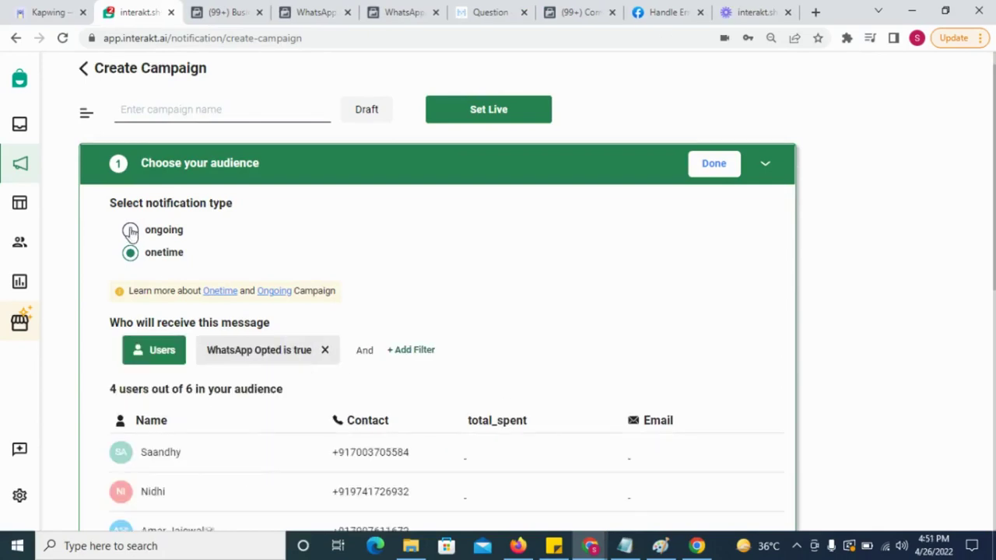
Step: Switch the campaign's notification type to ongoing and go through its trigger settings
click(130, 231)
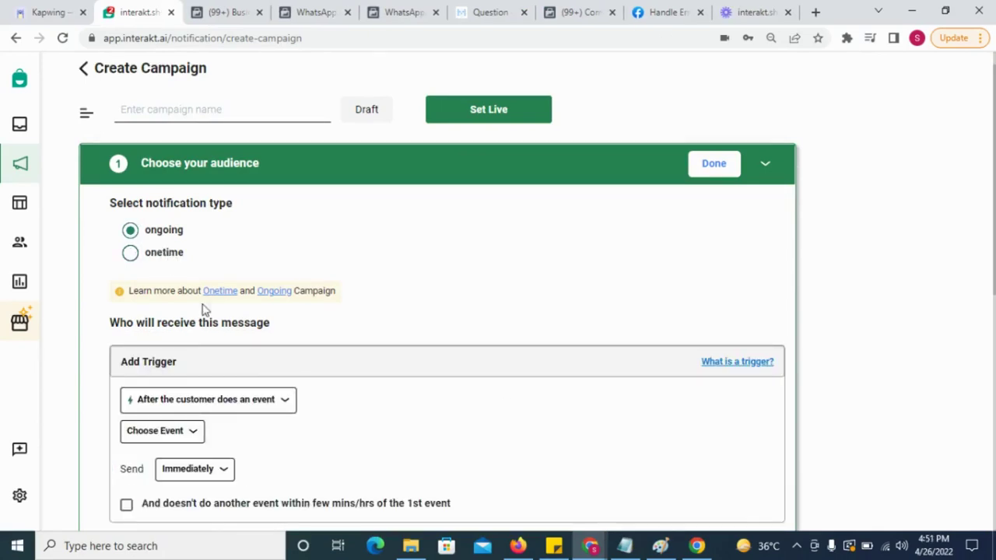
scroll(234, 342, down, 3)
click(122, 390)
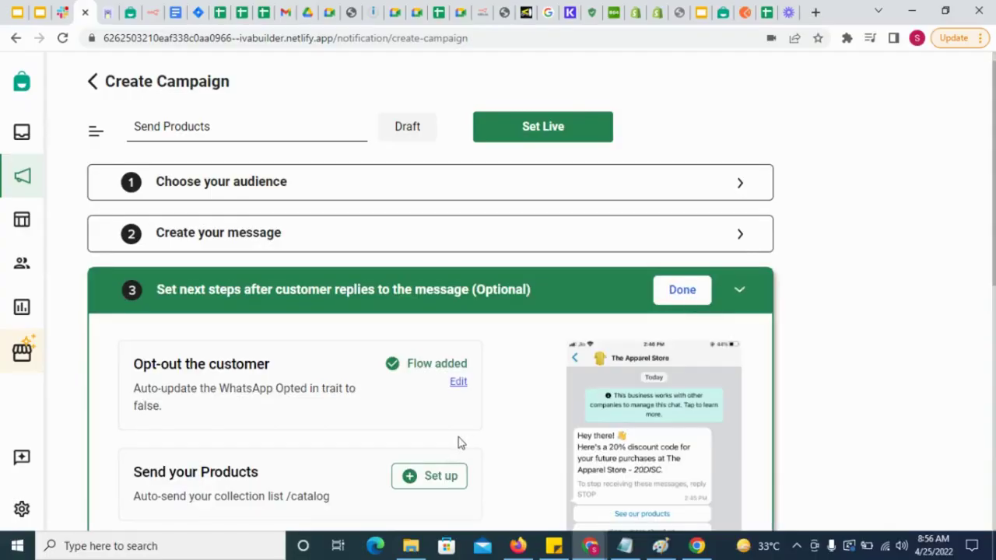
Step: Set up the Send your Products flow to trigger on the typed-out reply "See our products"
scroll(460, 443, down, 2)
click(441, 377)
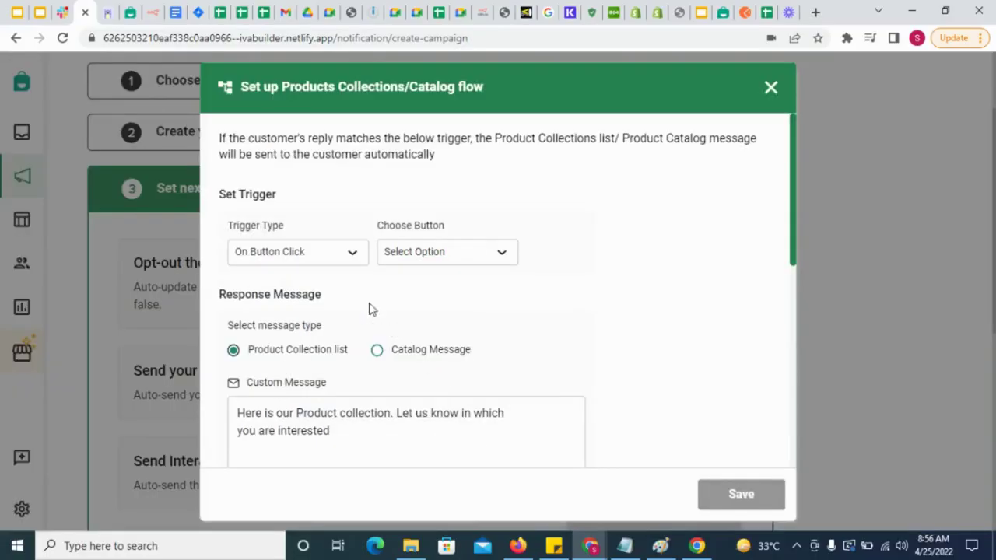
click(335, 259)
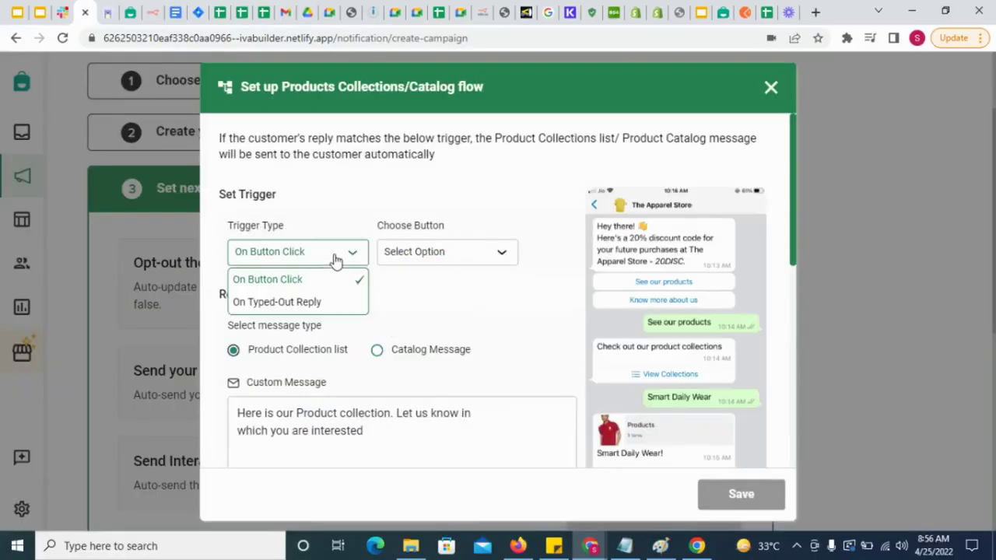
click(323, 304)
click(427, 251)
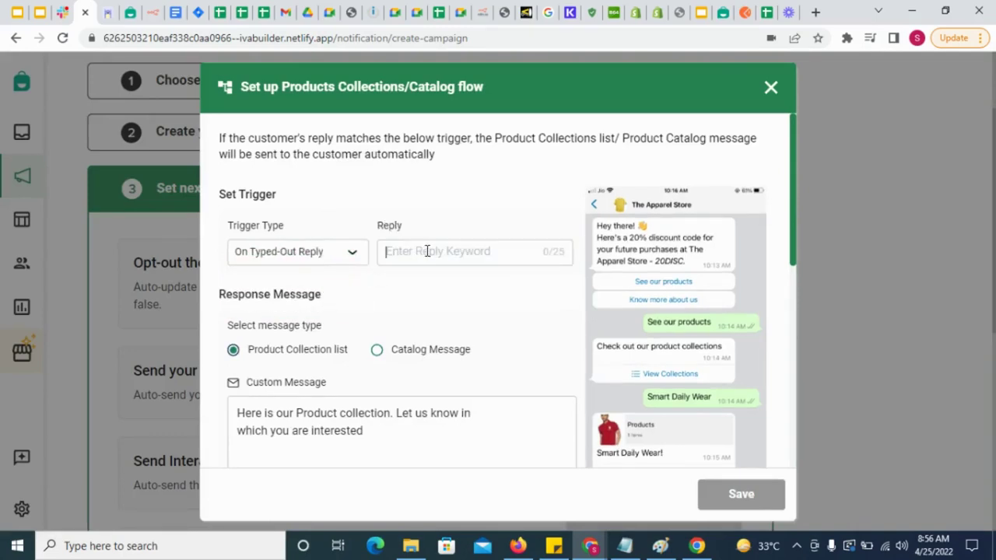
text(See ou)
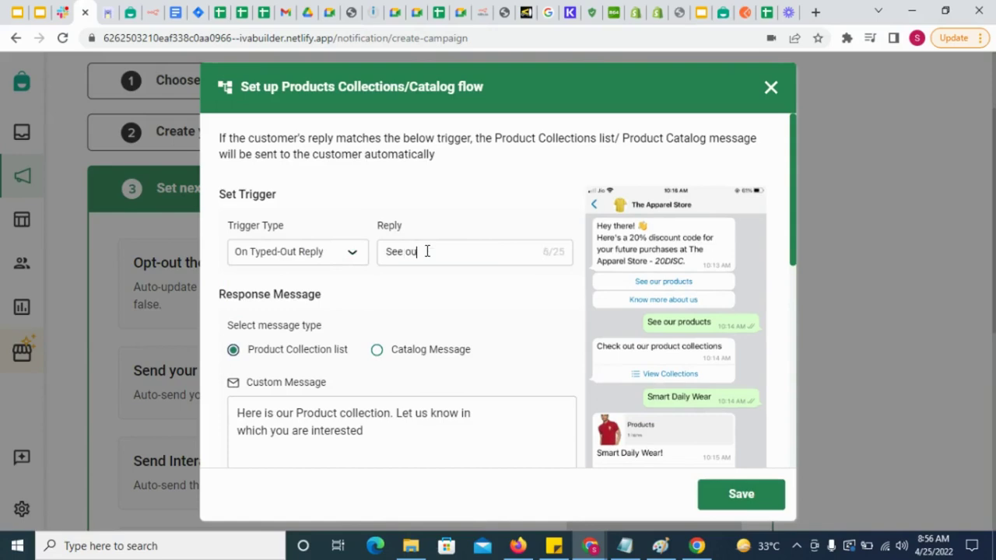
text(r products)
Step: Compare the Catalog Message and Product Collection list response types and examine the custom message text
click(377, 351)
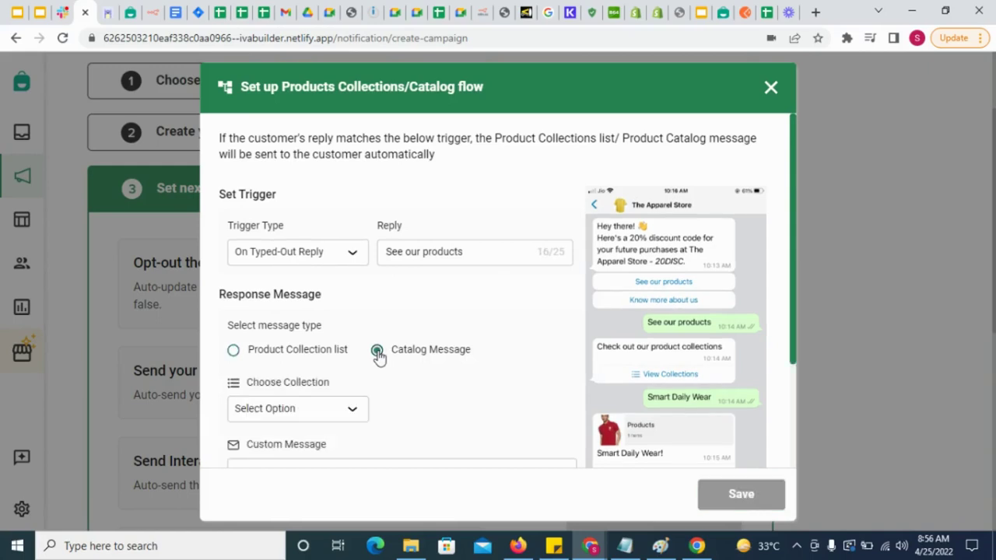
click(234, 353)
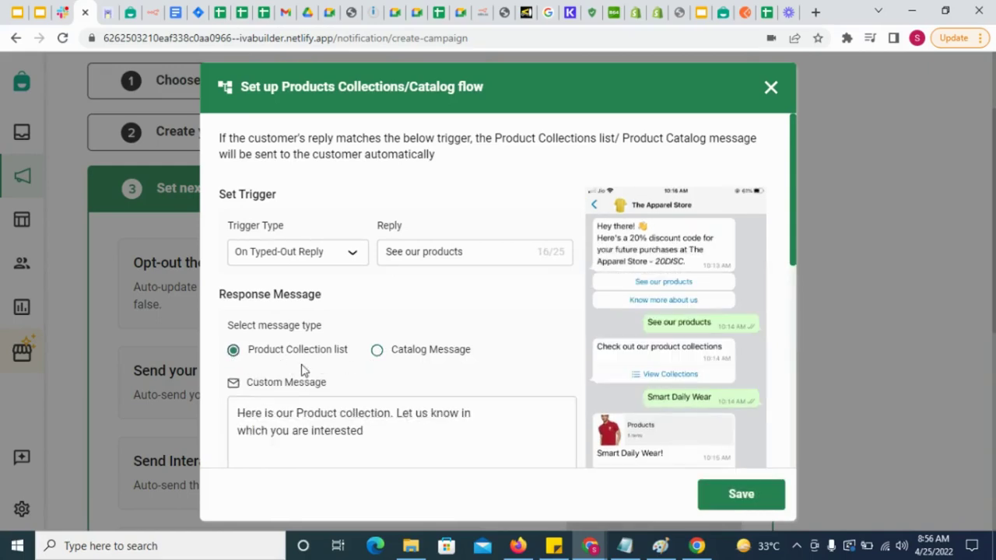
scroll(302, 371, down, 2)
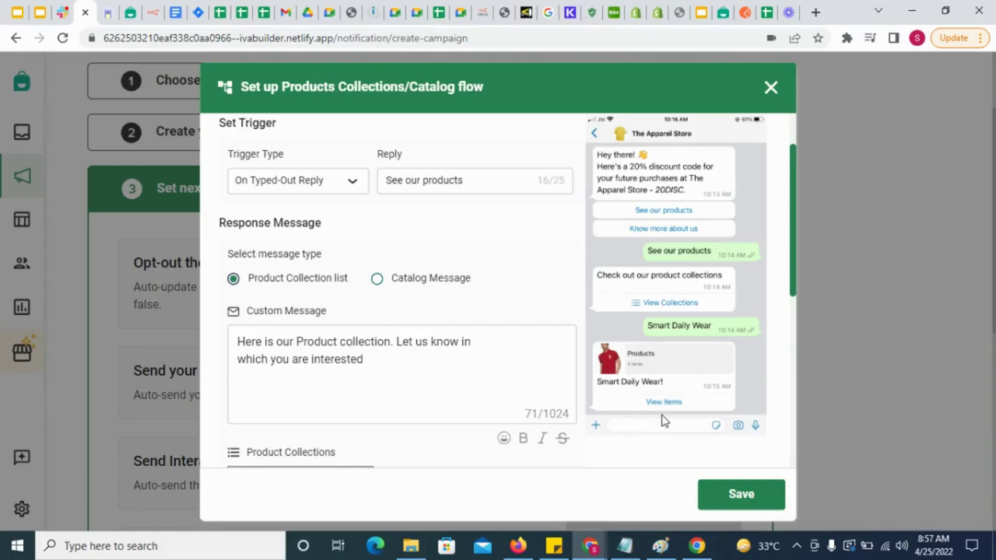
triple_click(269, 342)
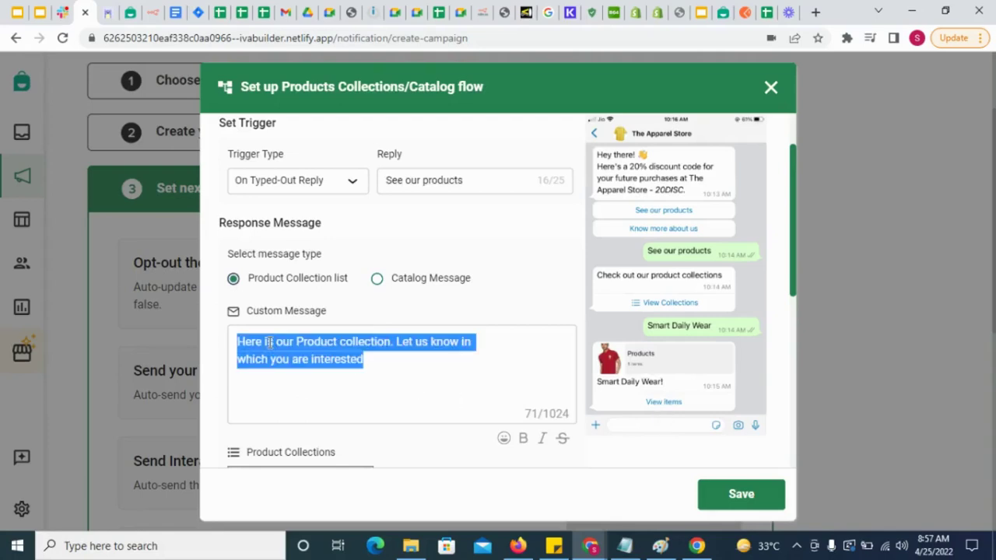
click(311, 405)
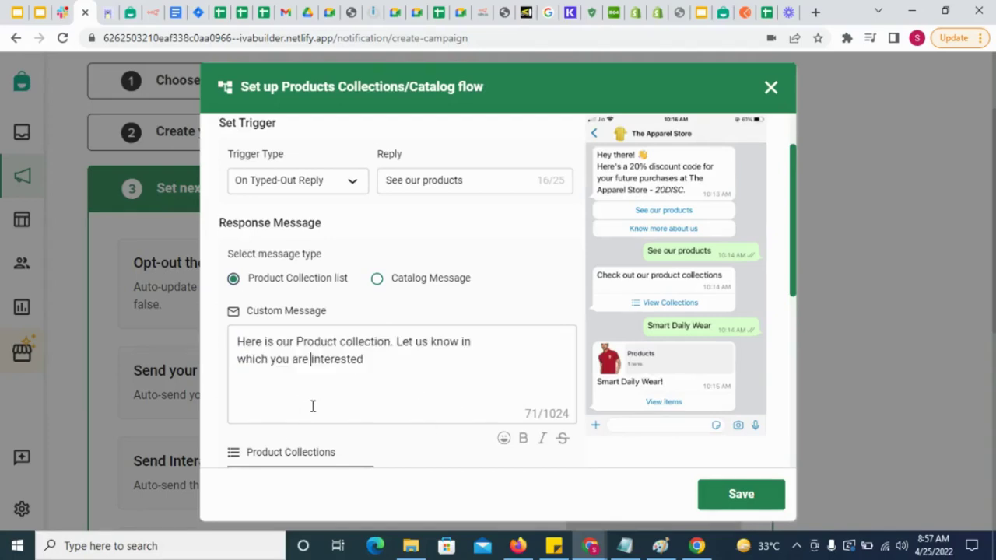
Step: Make the products flow respond with a Catalog Message for the Trending Westernwear collection
click(376, 278)
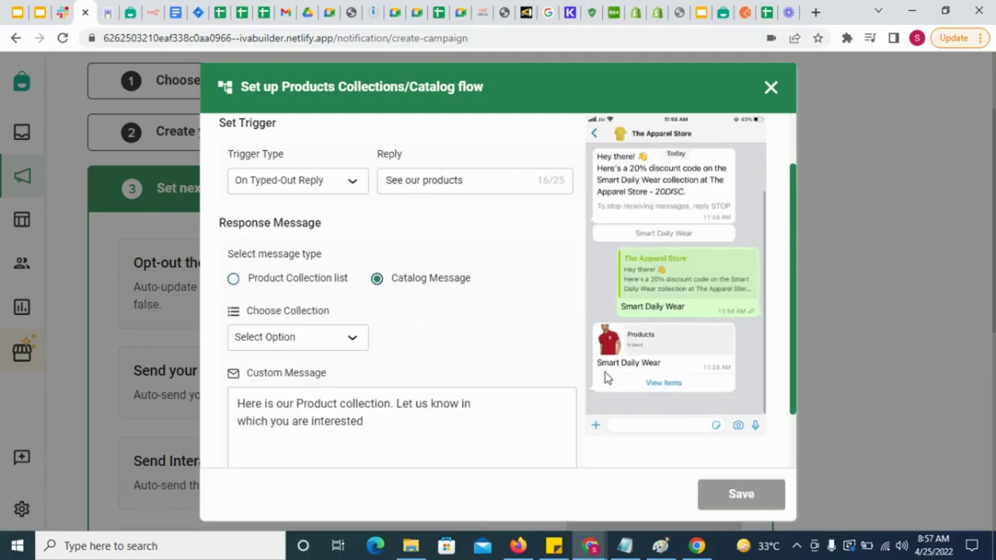
scroll(622, 389, down, 1)
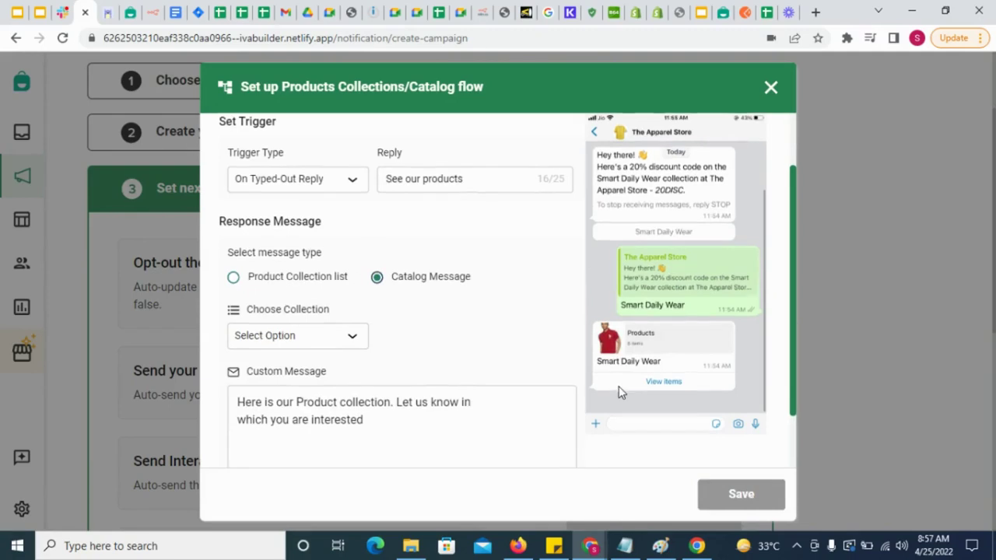
click(302, 330)
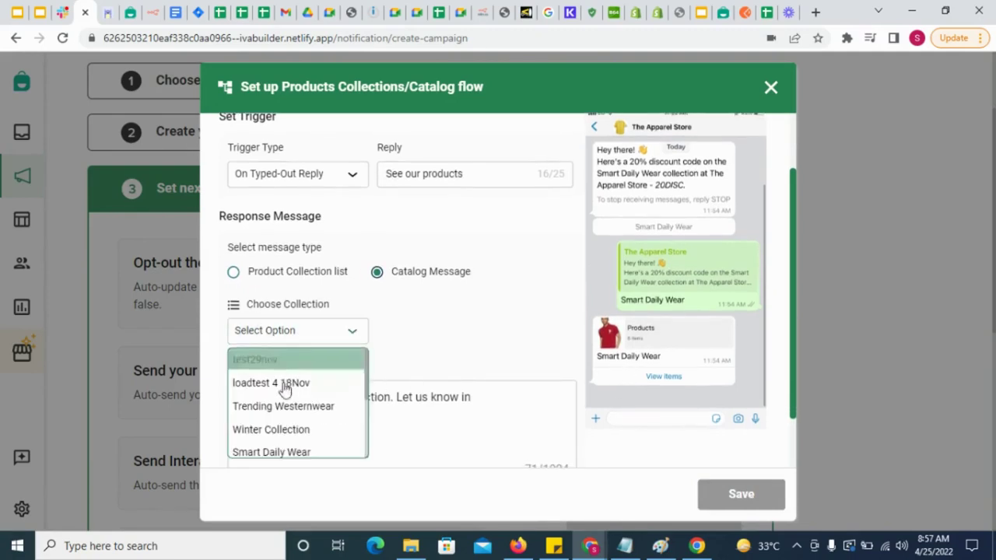
click(317, 412)
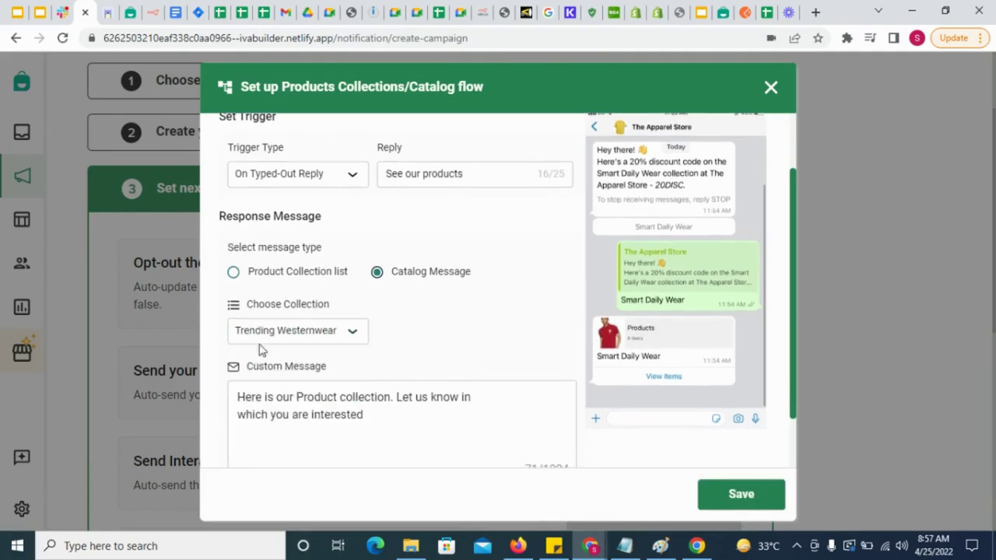
scroll(322, 427, down, 2)
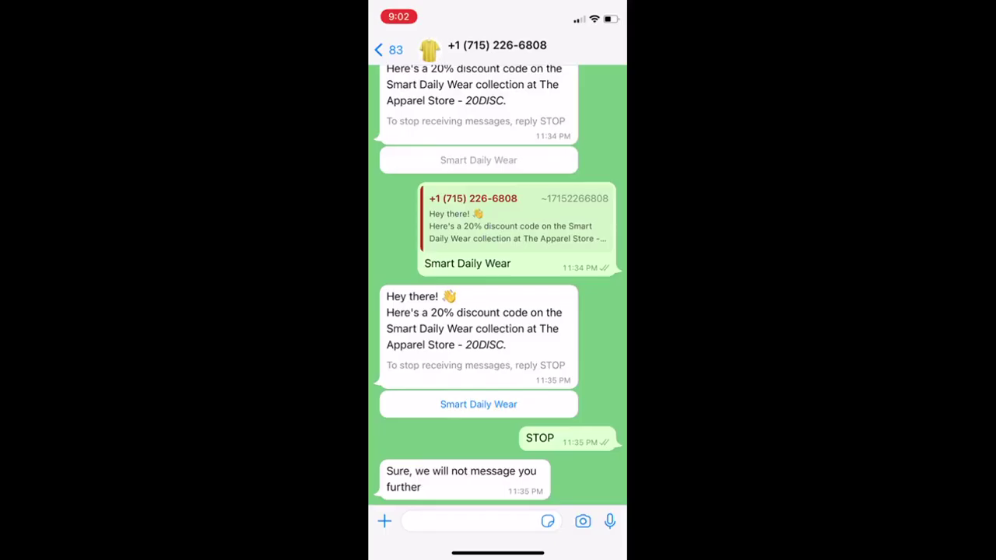
Step: In the WhatsApp chat, reply with "See our products", request the Winter Collection from the collections list and view its items
click(478, 458)
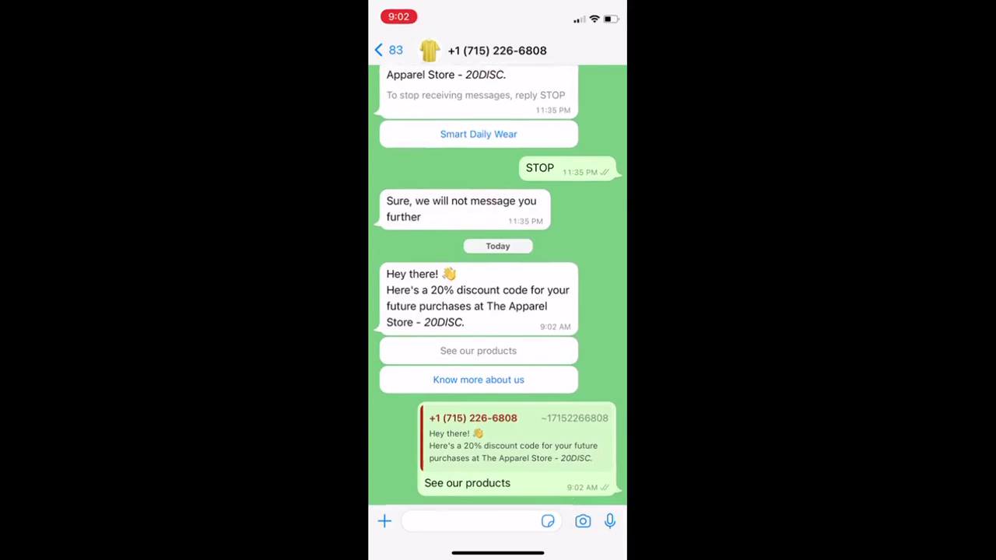
click(480, 488)
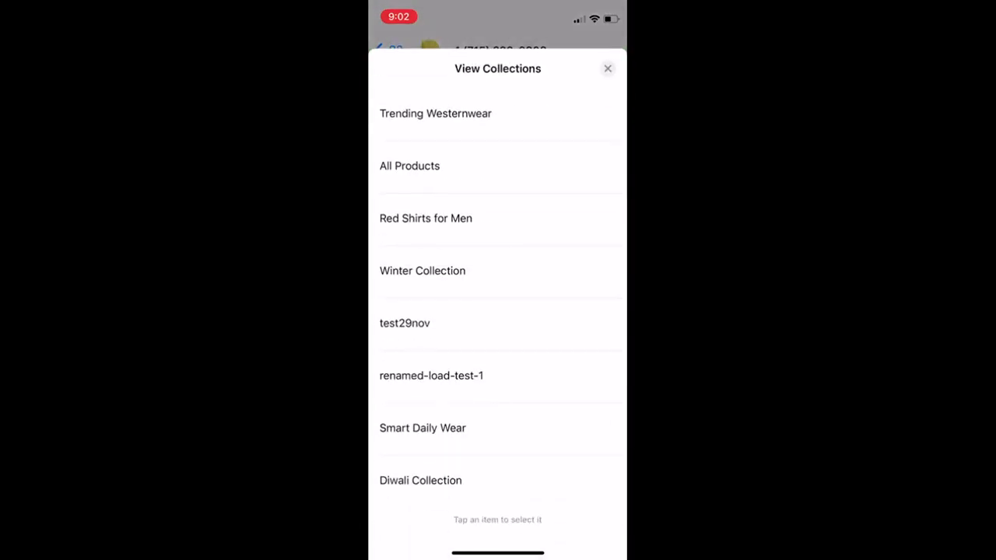
click(422, 269)
click(496, 518)
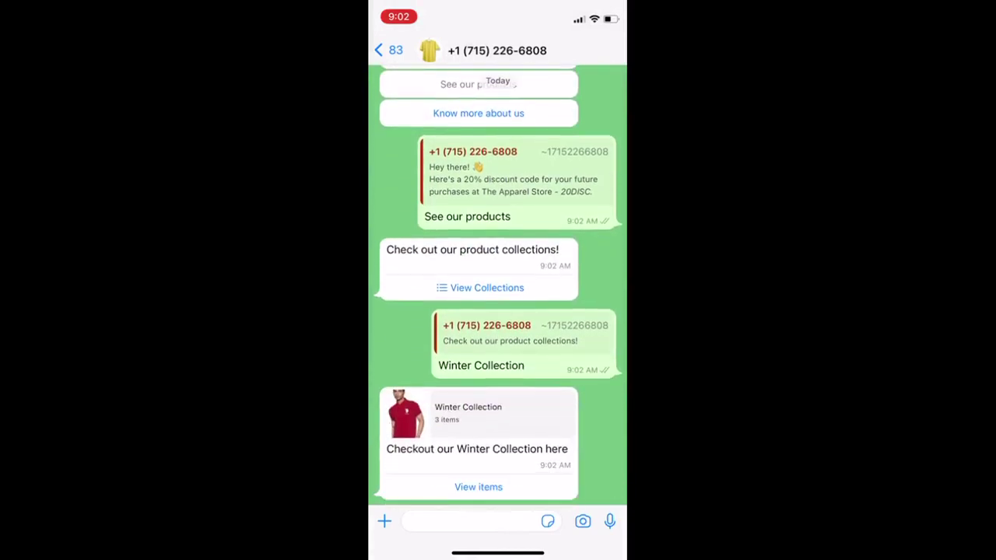
click(479, 487)
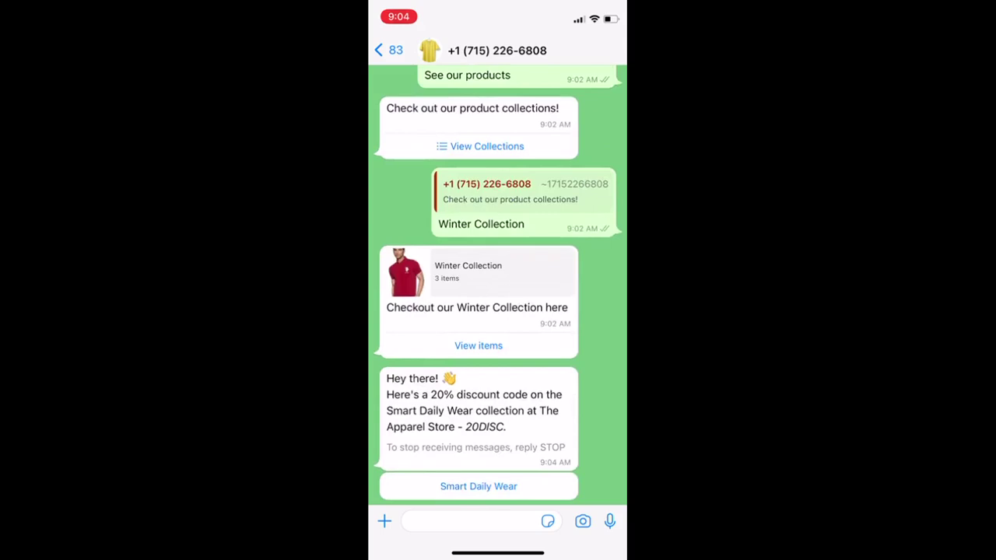
Step: Reply to the discount message with Smart Daily Wear and open the collection sent in response
click(479, 486)
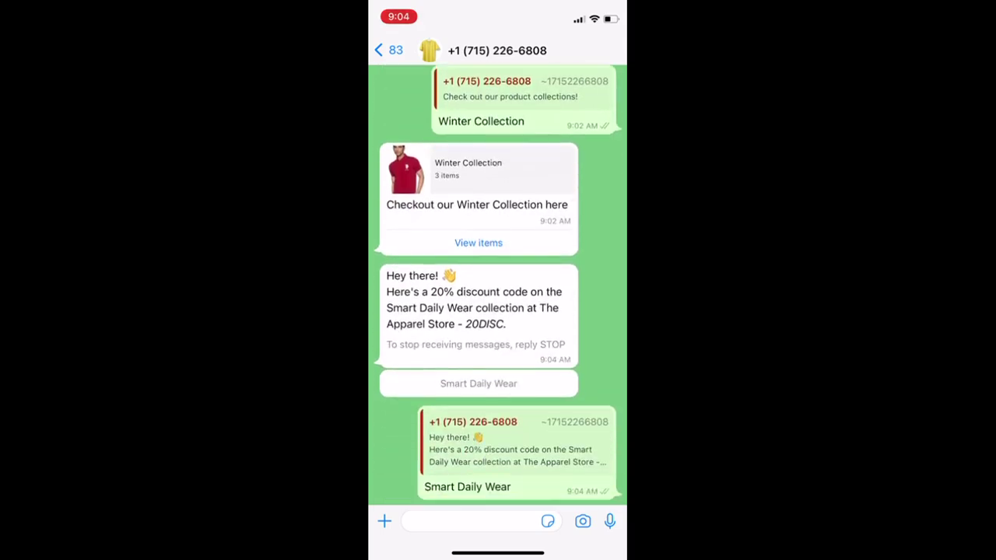
click(479, 487)
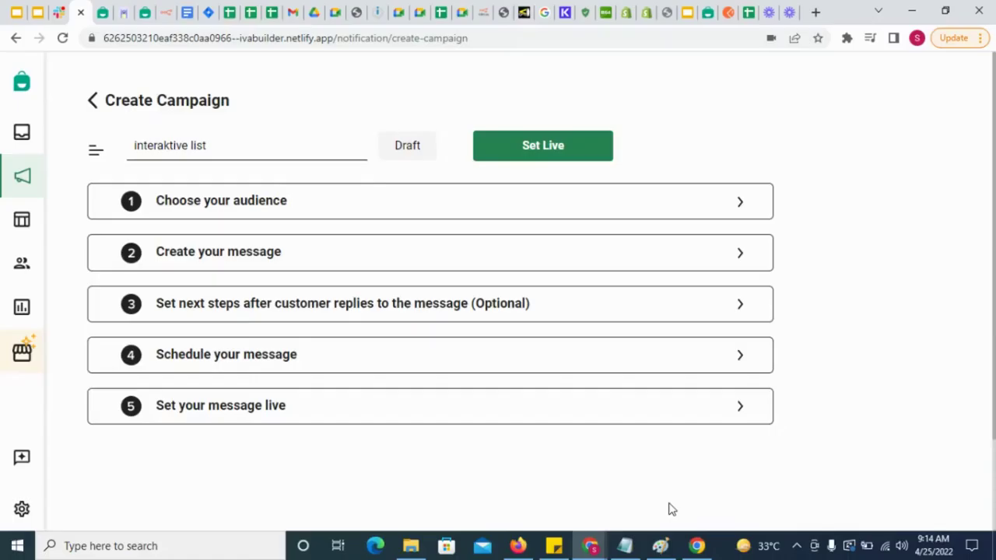
Step: In the campaign builder, set up the Interaktive List Message flow to trigger when the "Know more about us" button is clicked
click(514, 317)
scroll(514, 325, down, 2)
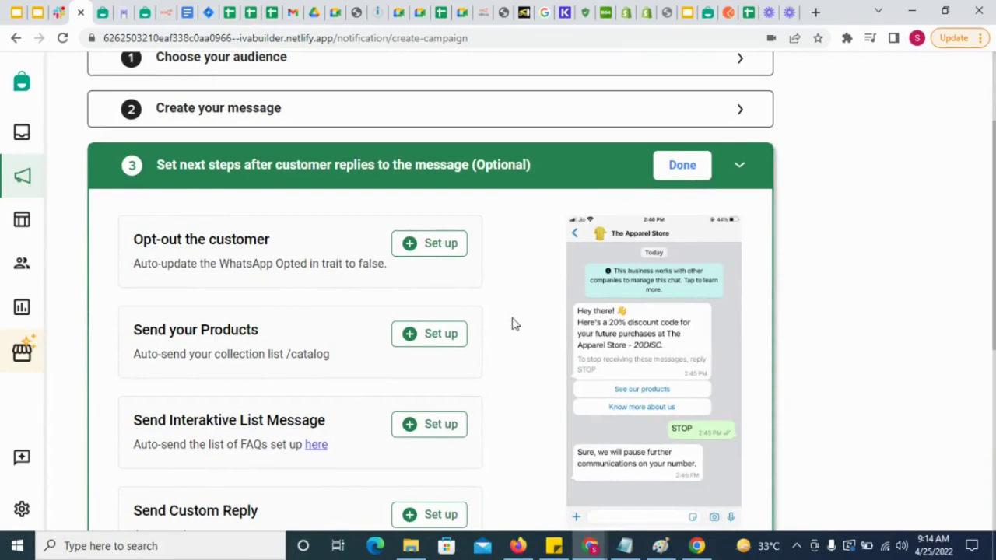
click(441, 425)
scroll(443, 418, down, 1)
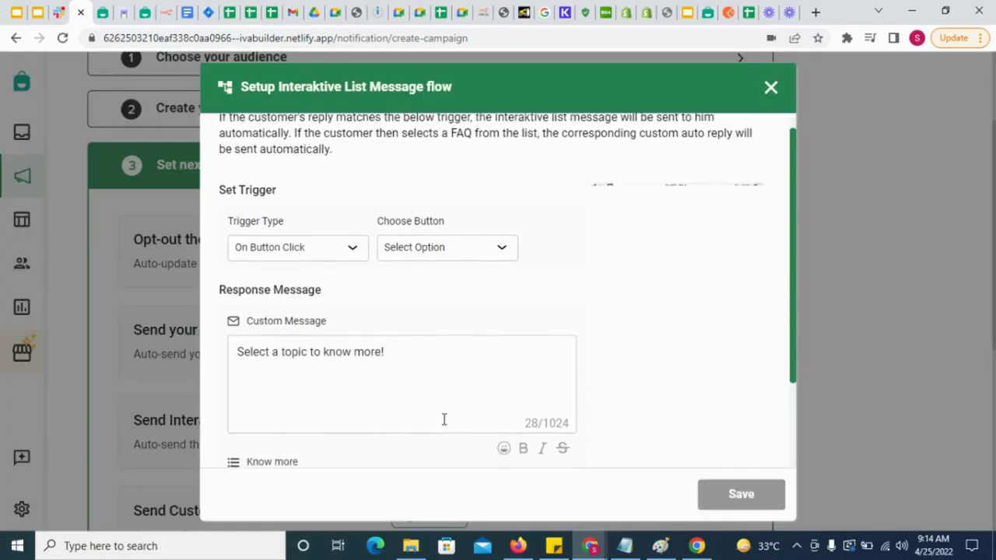
scroll(443, 423, up, 1)
click(323, 272)
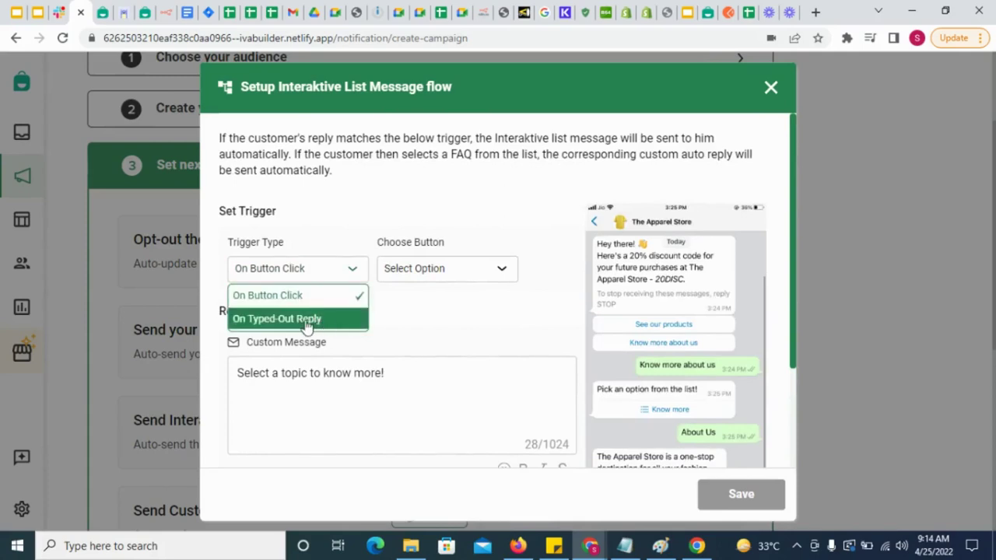
click(467, 277)
click(438, 318)
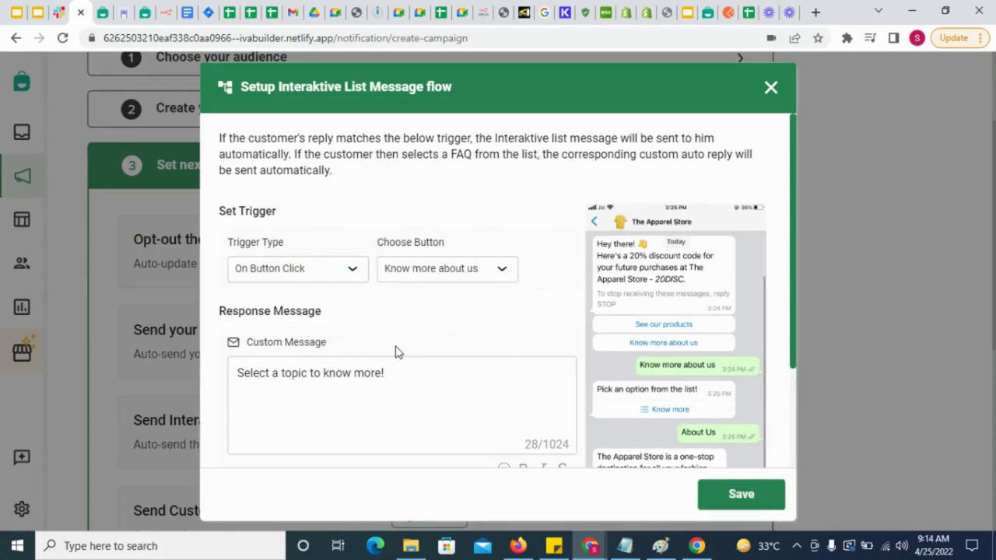
Step: Review the list message flow's response text and topics, and check the existing custom auto replies in the automation settings
scroll(395, 347, down, 1)
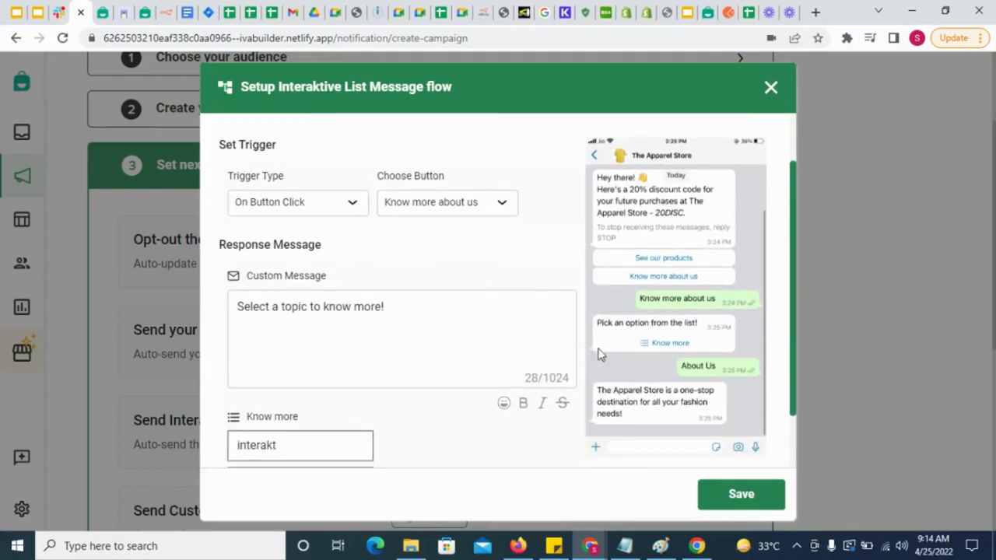
triple_click(400, 314)
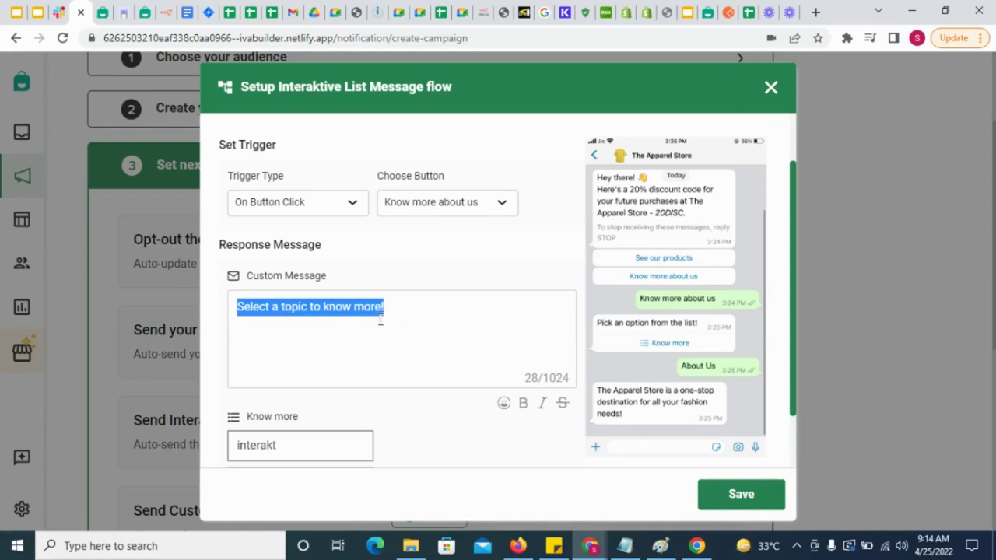
click(451, 305)
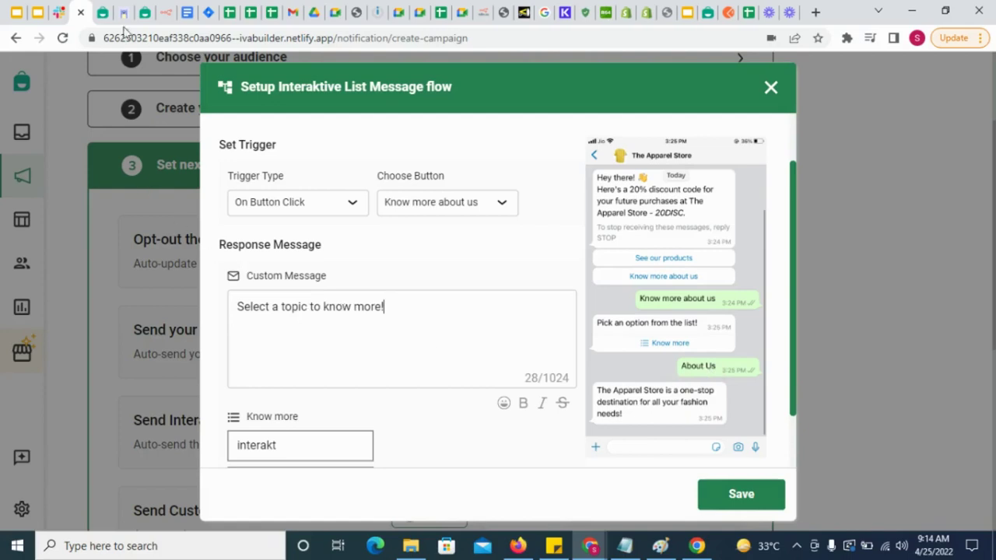
click(101, 13)
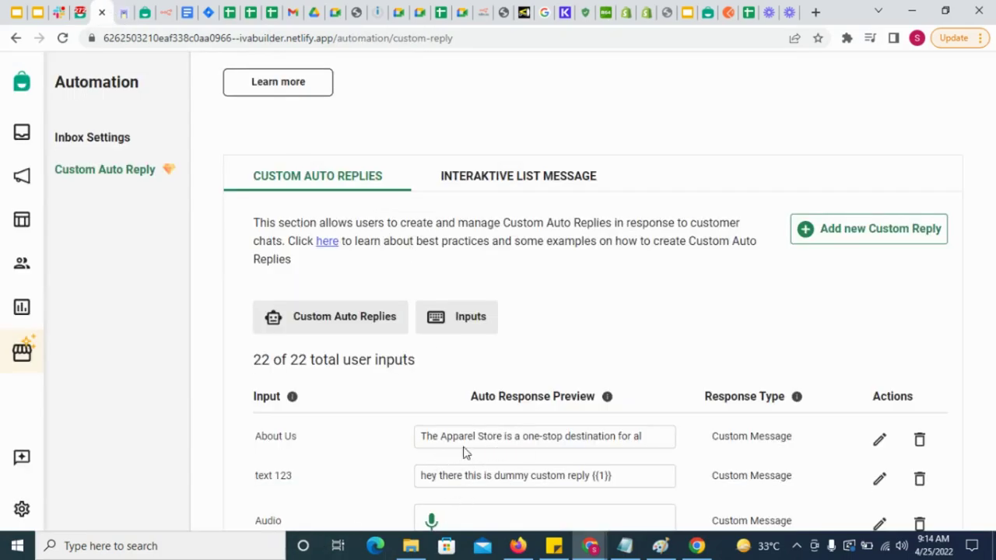
click(79, 8)
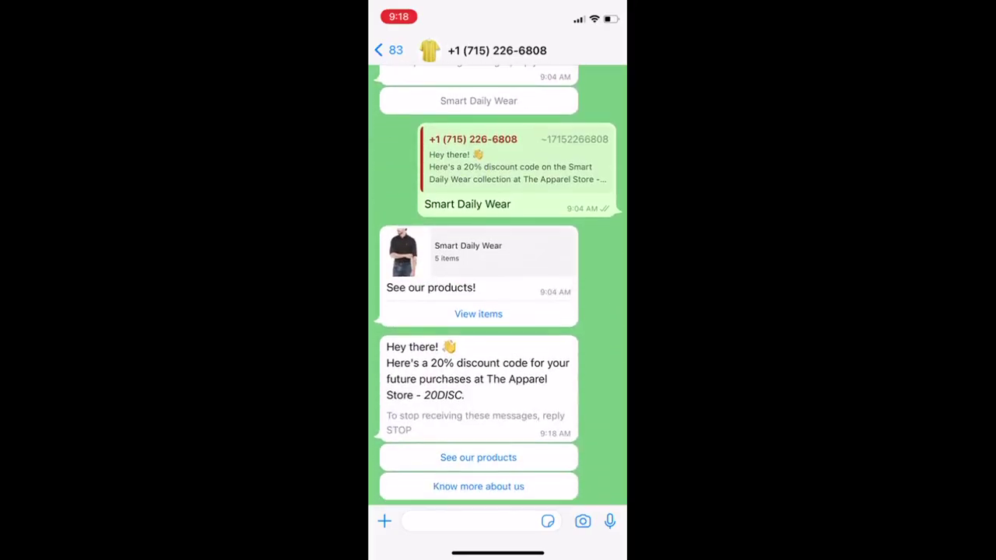
Step: In the WhatsApp chat, reply "Know more about us" to the discount message and send the interakt topic from the Know more list
click(478, 486)
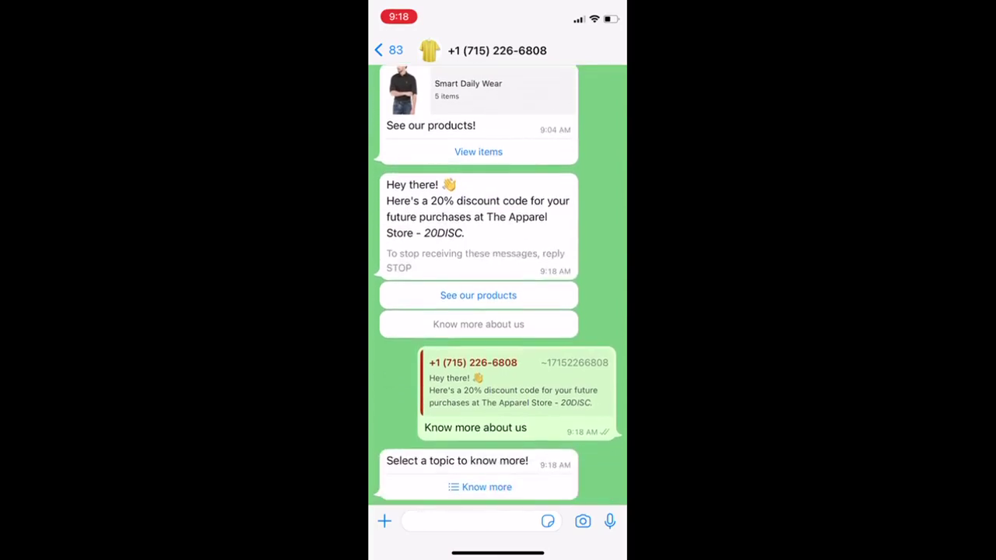
click(484, 487)
click(398, 411)
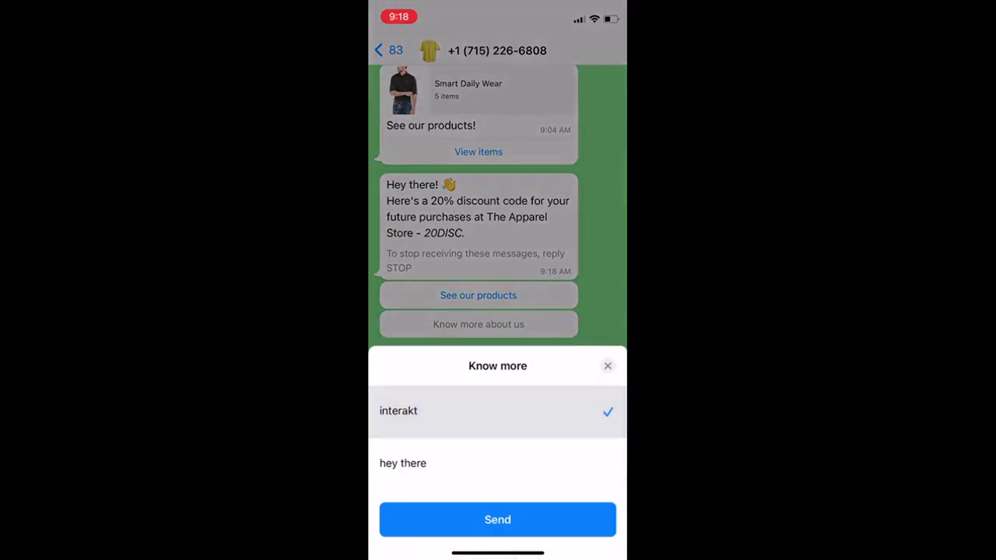
click(498, 518)
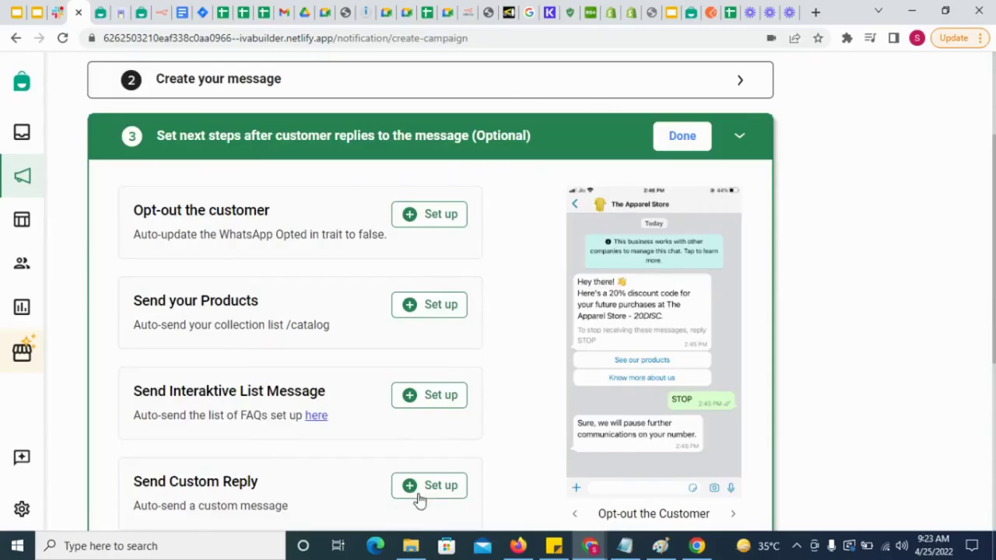
Step: In the campaign builder, open the setup of the Send Custom Reply flow and review its trigger and response message
click(418, 492)
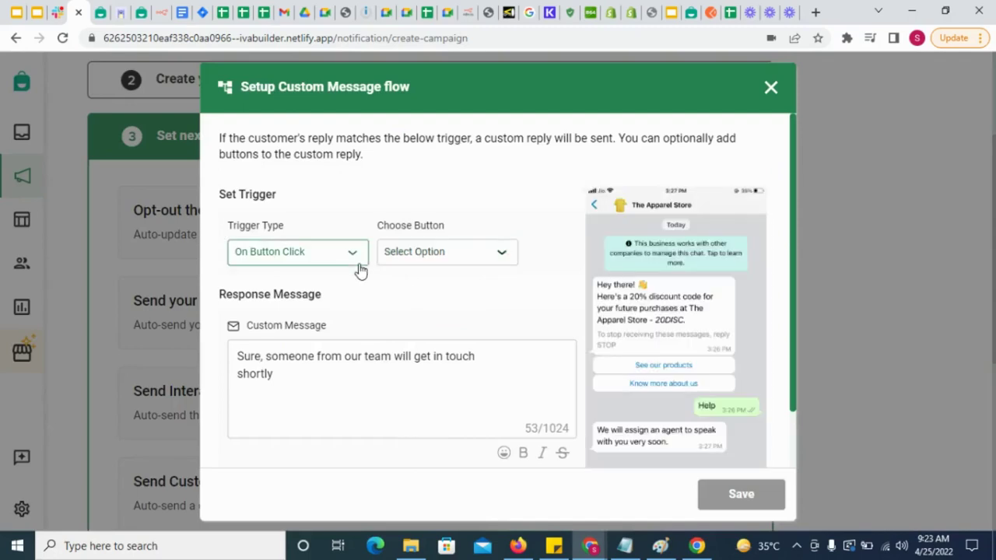
triple_click(447, 344)
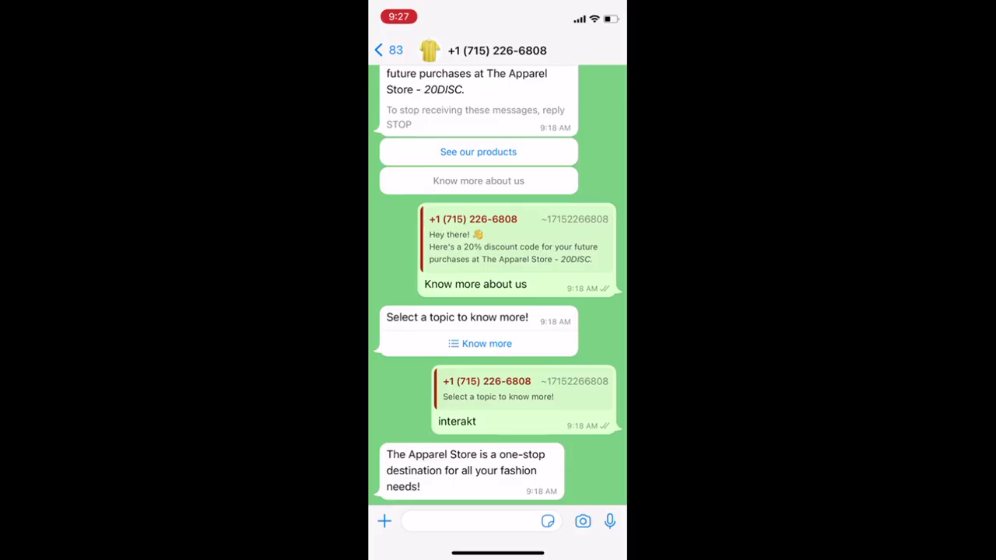
Step: In the WhatsApp chat, send the reply "Help" after the discount message
text(elp)
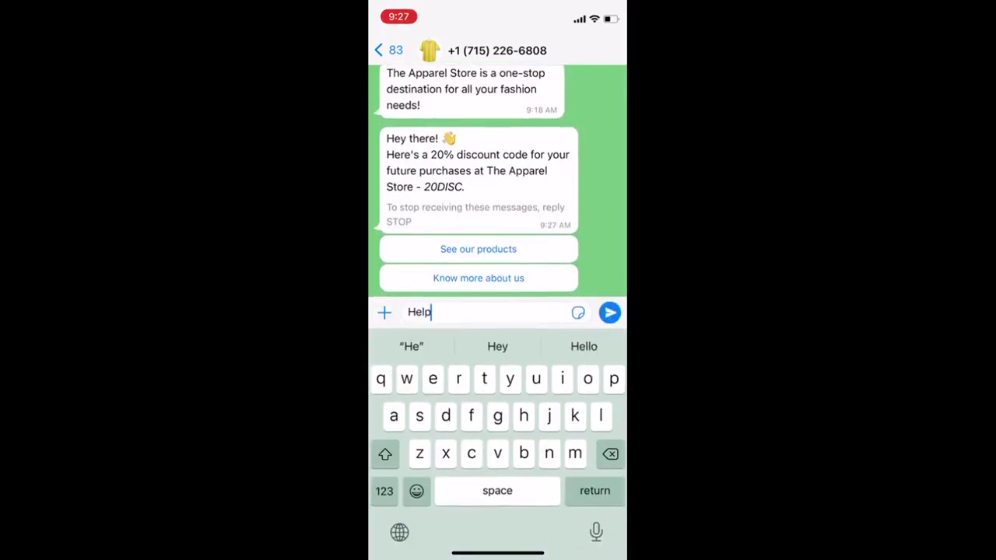
key(Return)
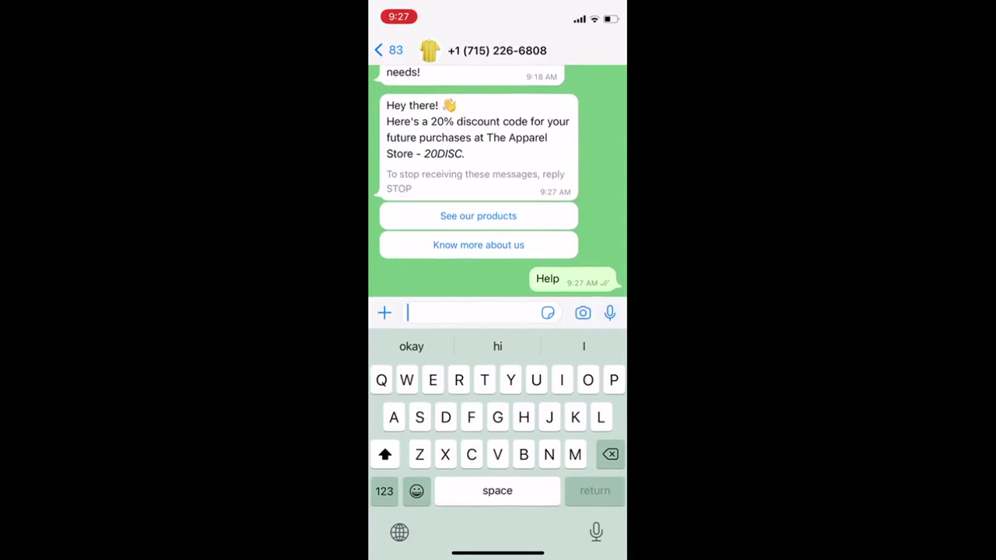